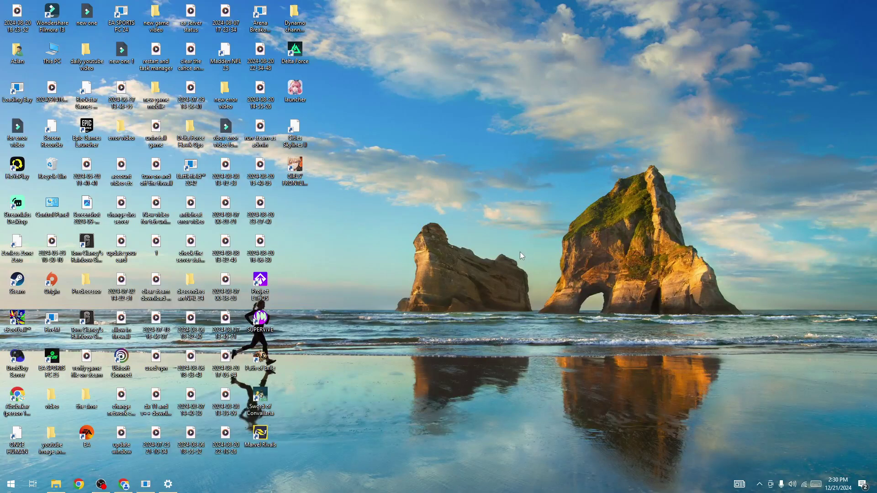
click(9, 485)
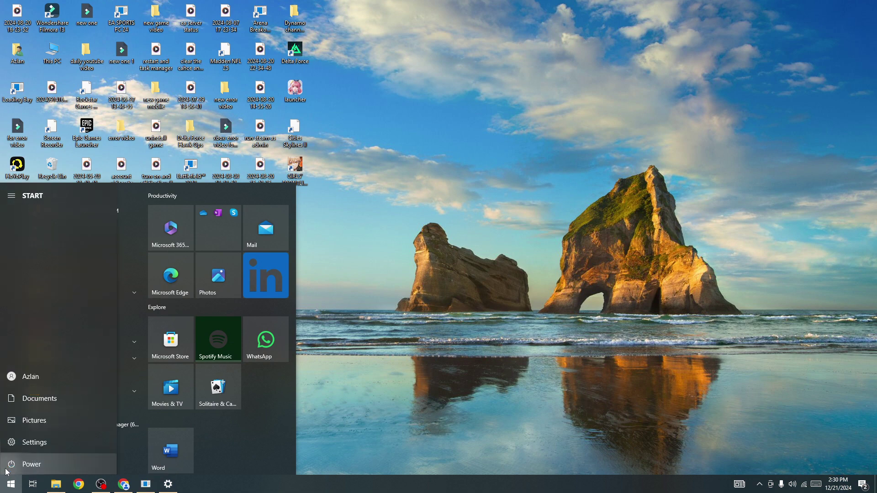
click(14, 464)
mouse_move(32, 427)
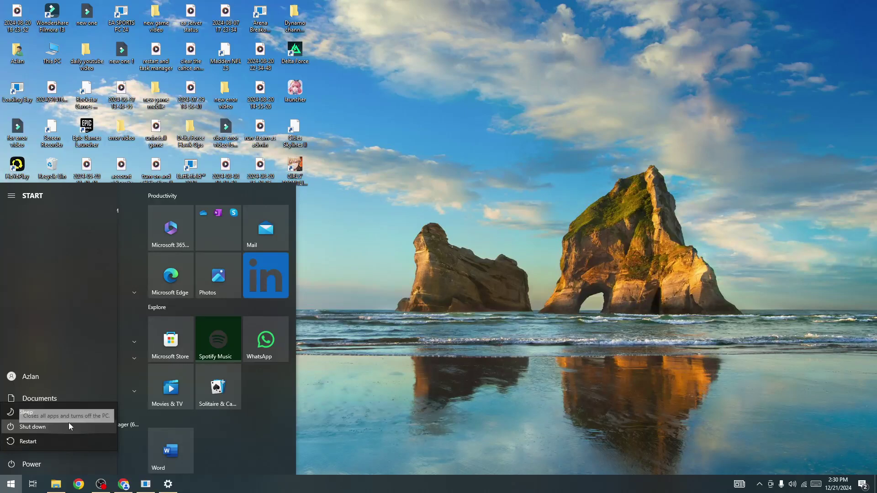
click(72, 422)
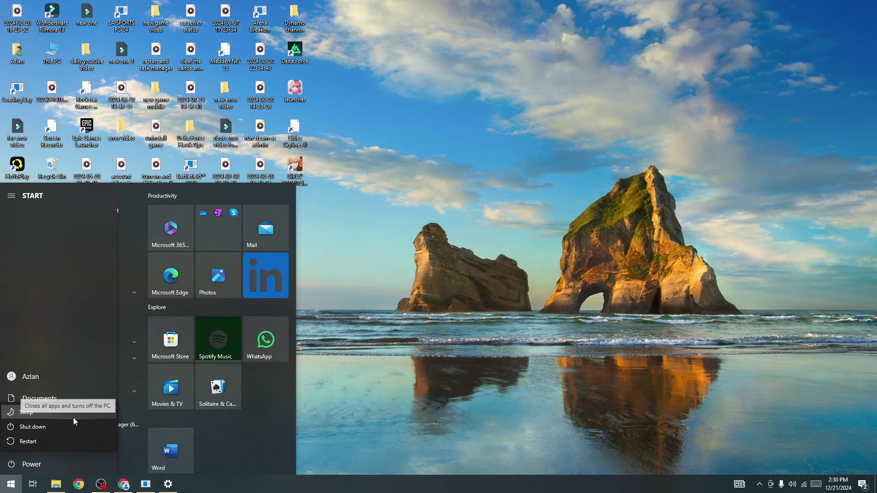
key(Escape)
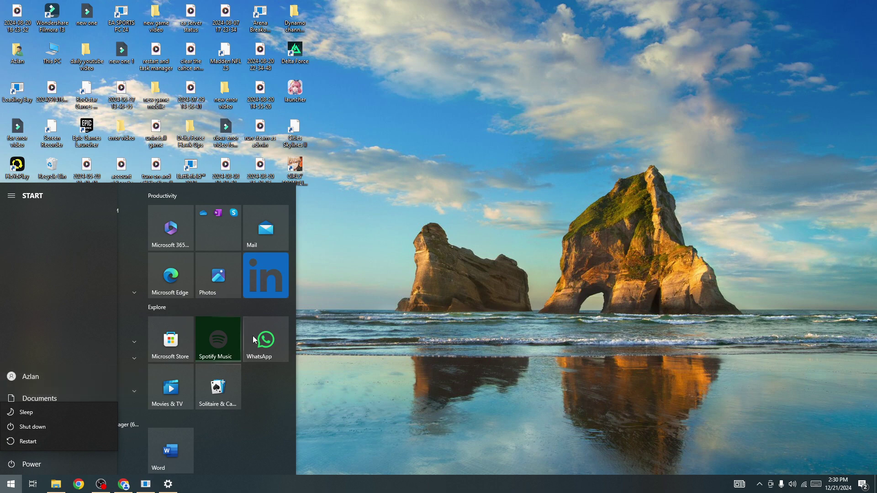
click(367, 302)
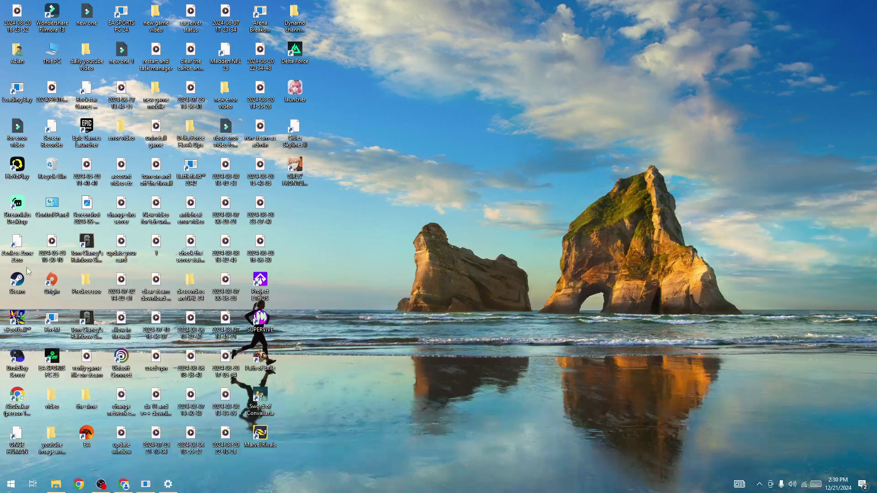
right_click(5, 291)
click(9, 283)
right_click(8, 281)
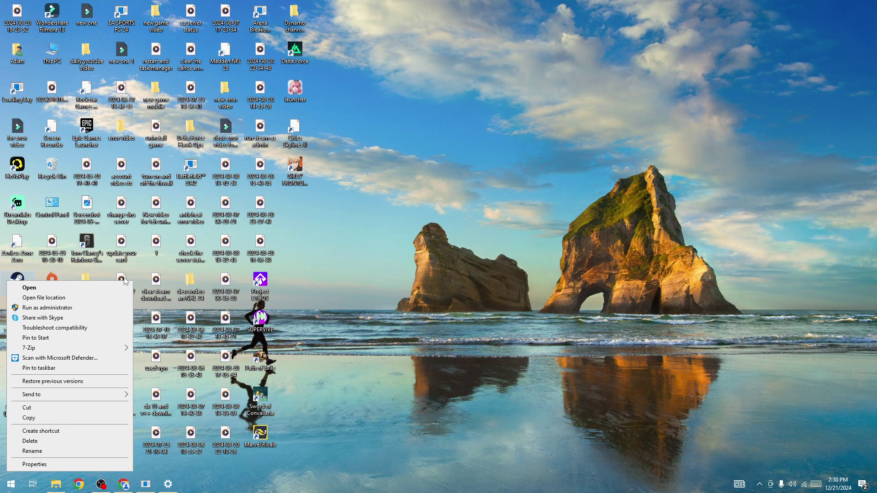
click(473, 162)
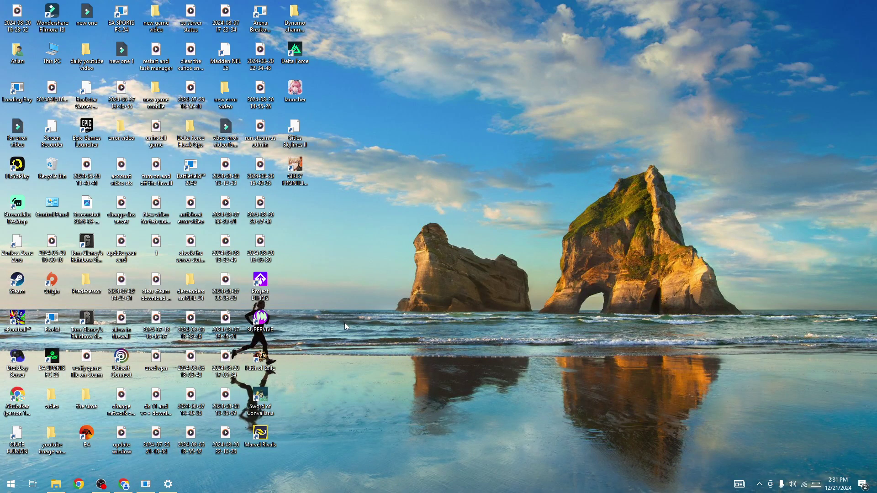
right_click(168, 484)
click(172, 466)
click(11, 484)
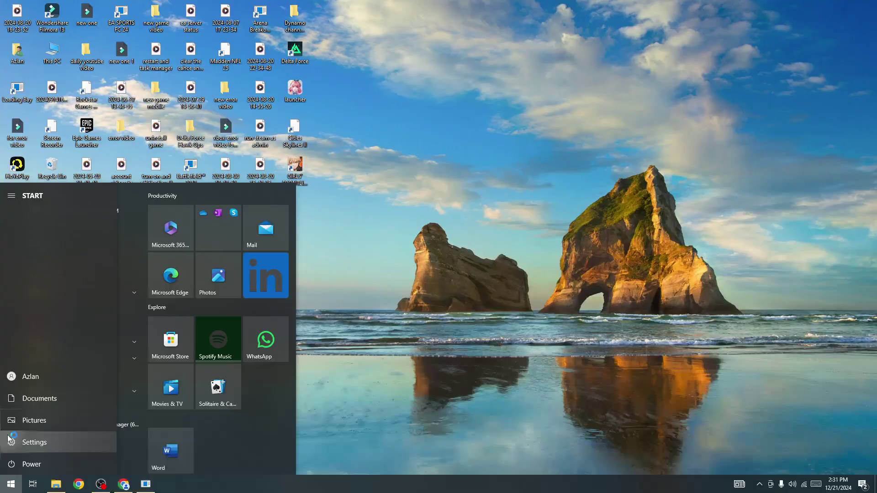
click(10, 439)
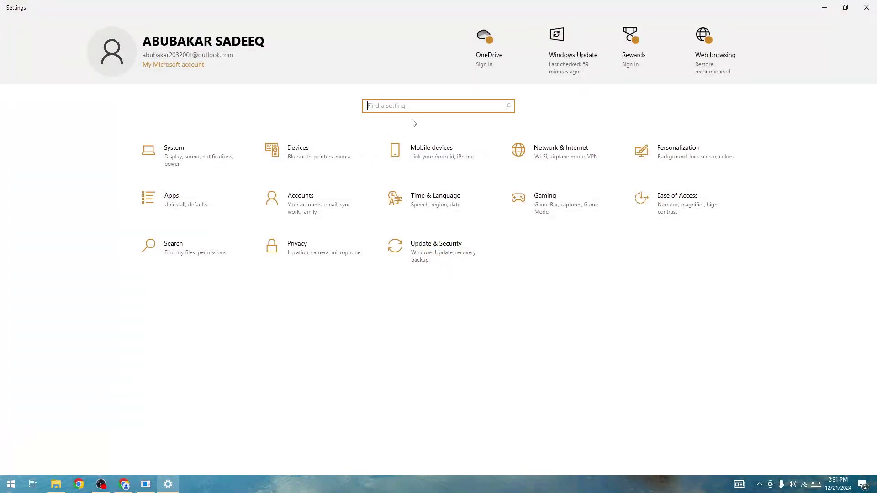
text(B)
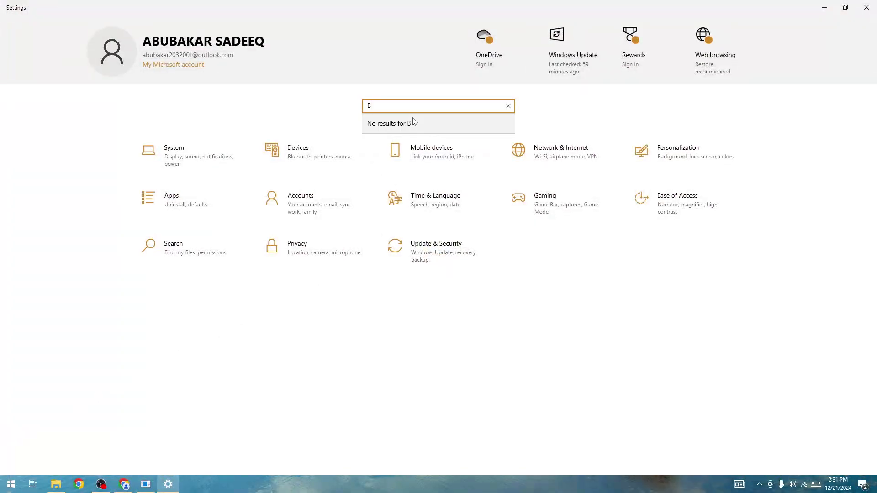
click(510, 106)
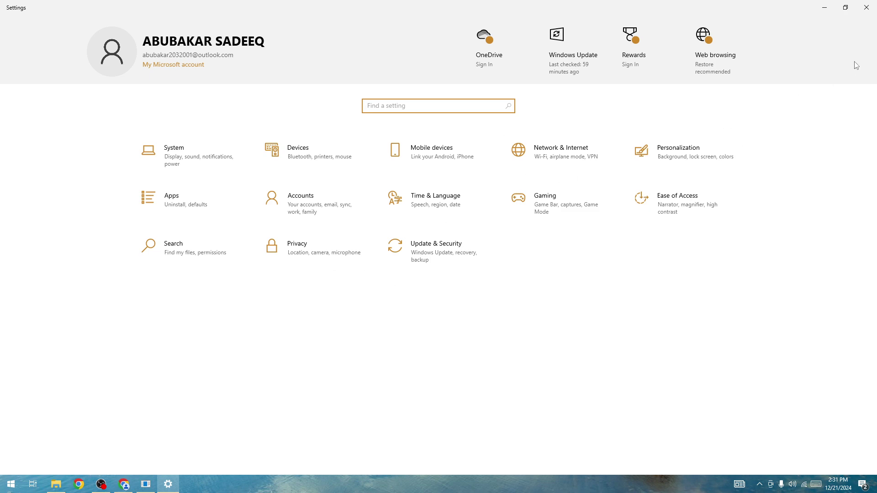
click(866, 8)
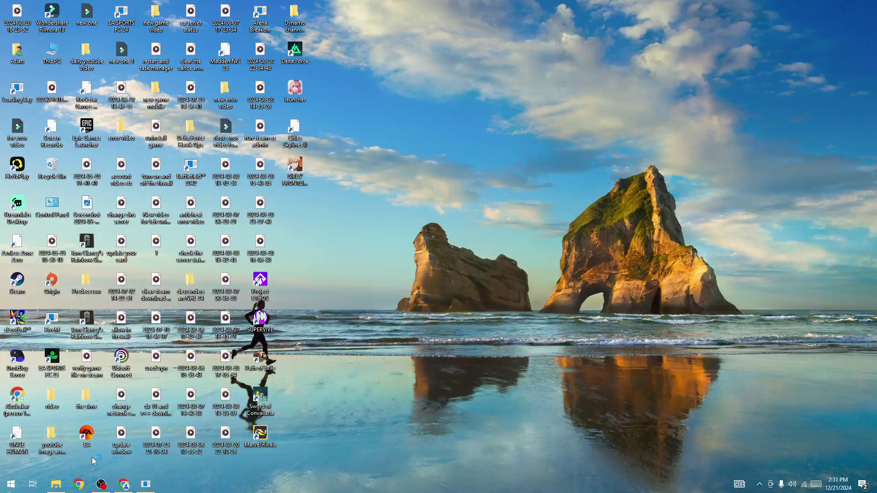
right_click(10, 485)
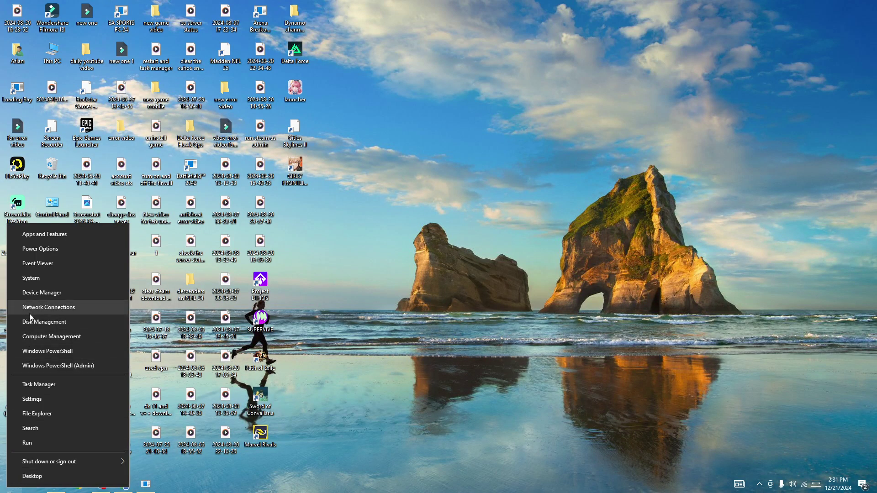
click(46, 385)
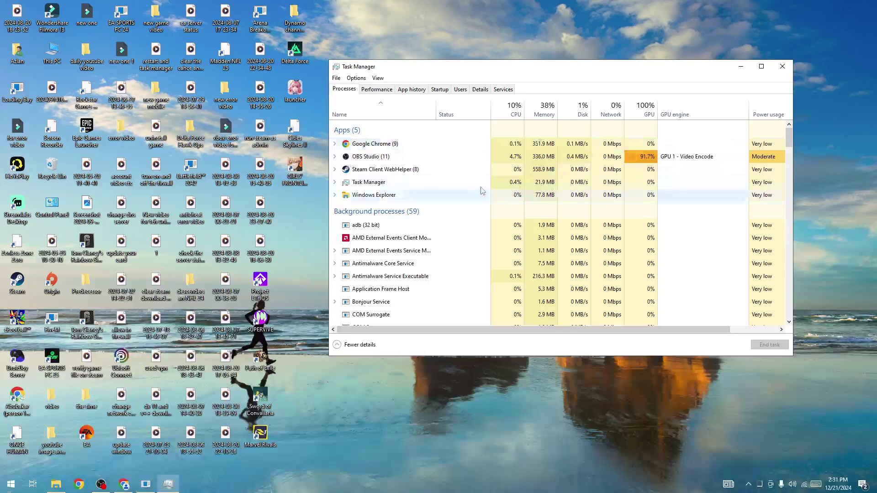
click(782, 66)
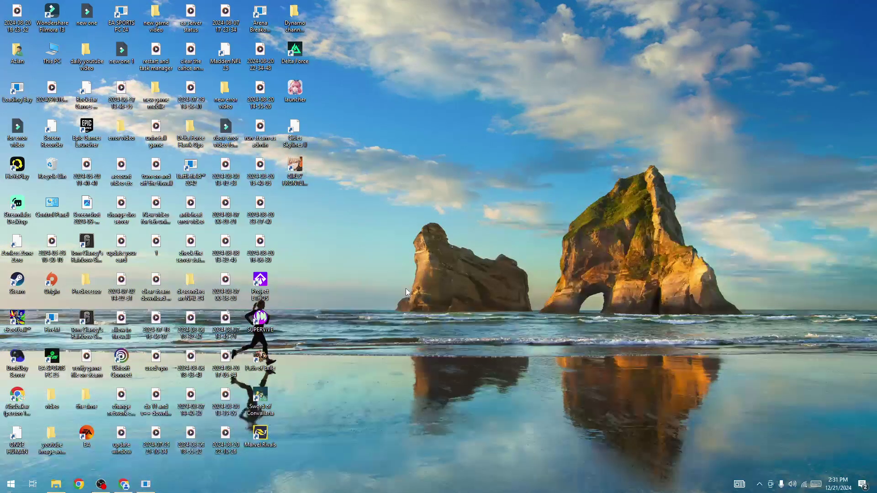
click(101, 485)
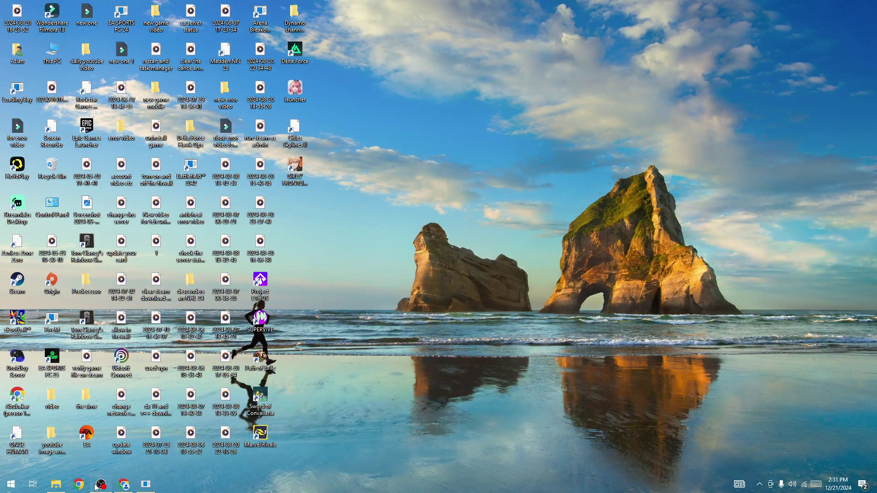